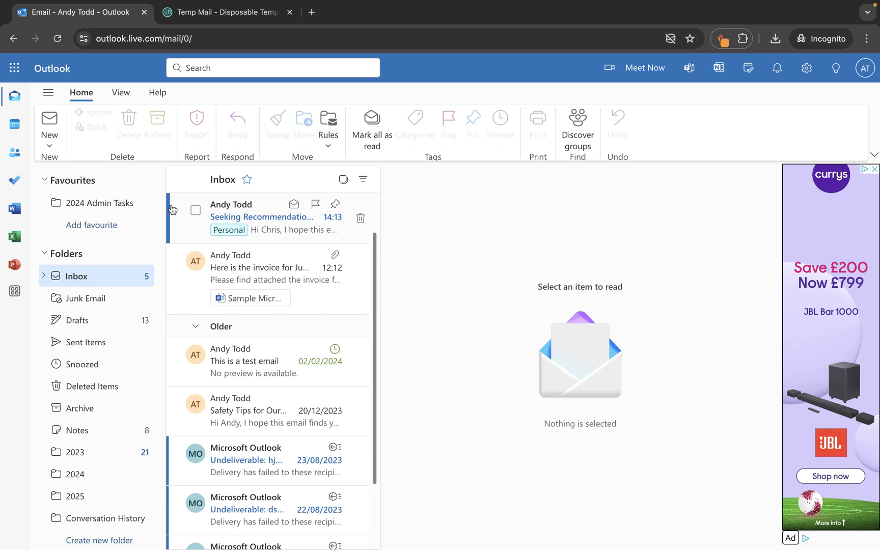
# Switch from the inbox to the June 2024 calendar month view, briefly checking the app launcher.
pyautogui.click(14, 128)
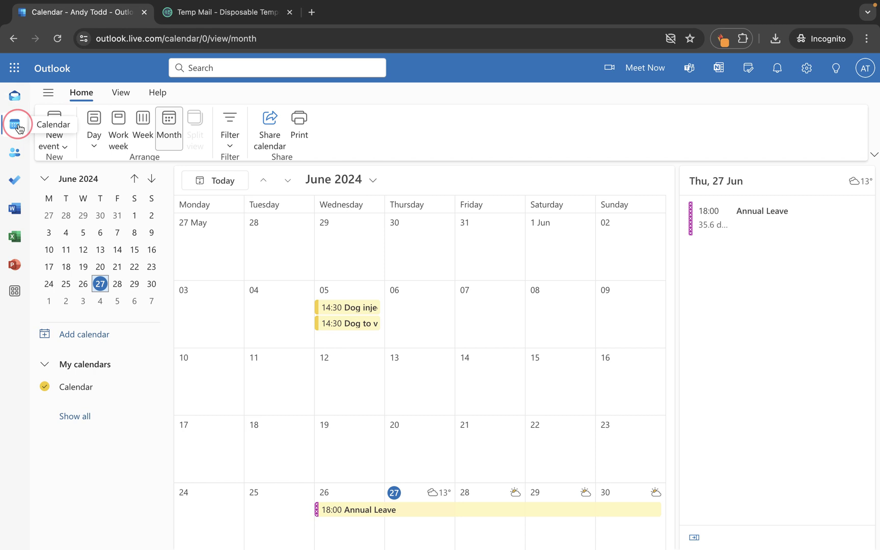
pyautogui.click(15, 68)
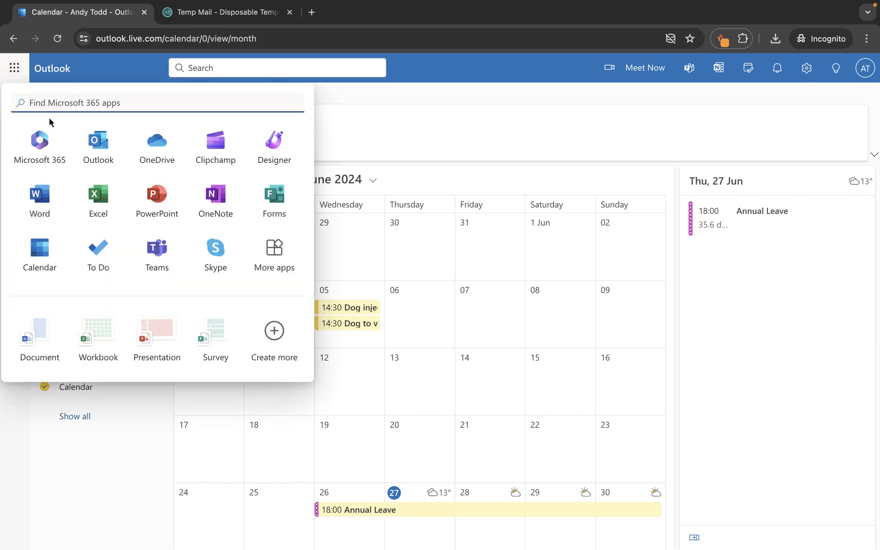
pyautogui.click(14, 68)
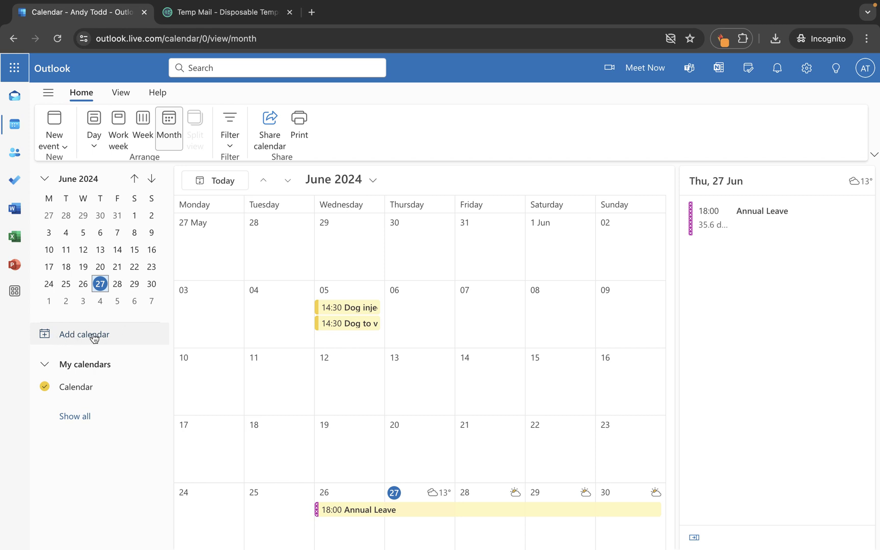
pyautogui.moveTo(93, 388)
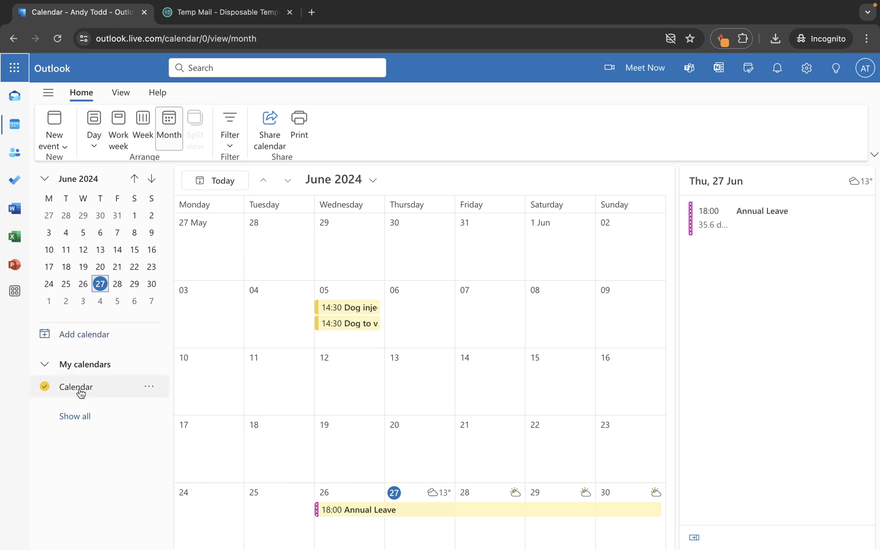
# Open the Sharing and permissions dialog for the Calendar via Share calendar on the Home ribbon.
pyautogui.click(149, 388)
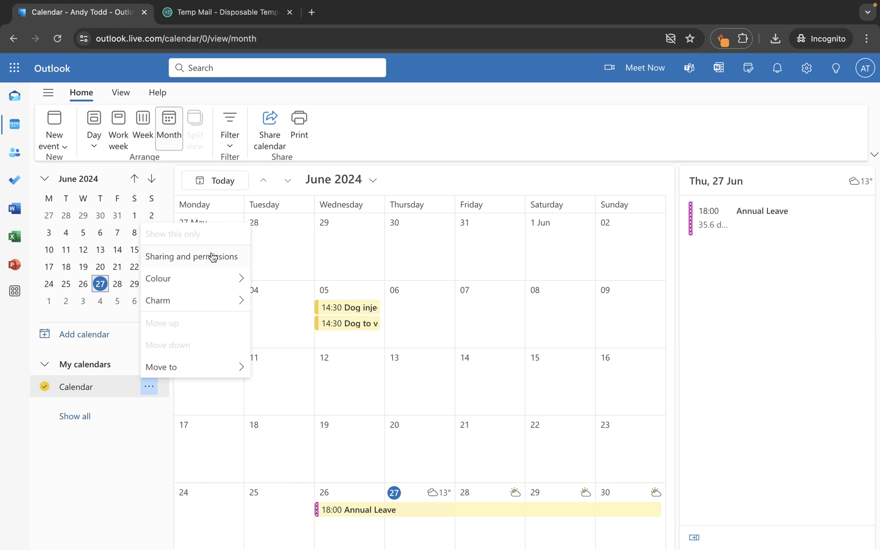
pyautogui.click(107, 466)
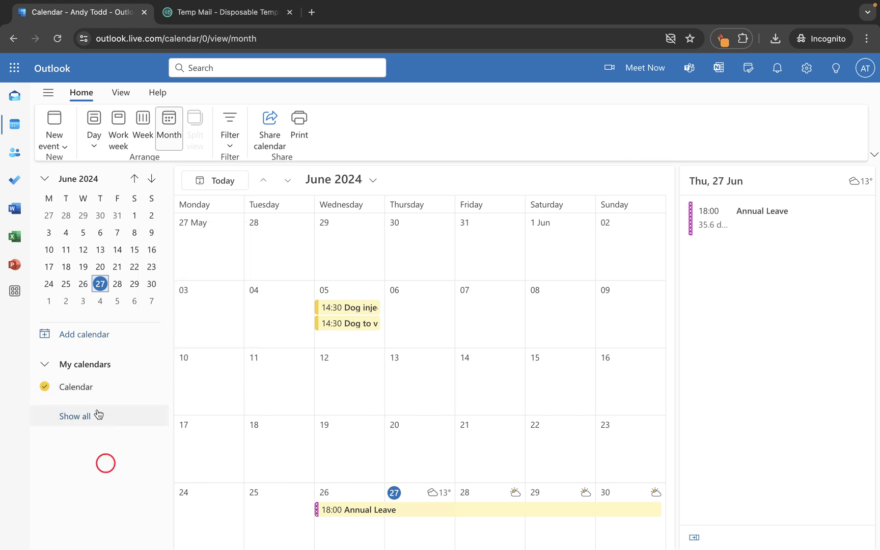
pyautogui.click(272, 131)
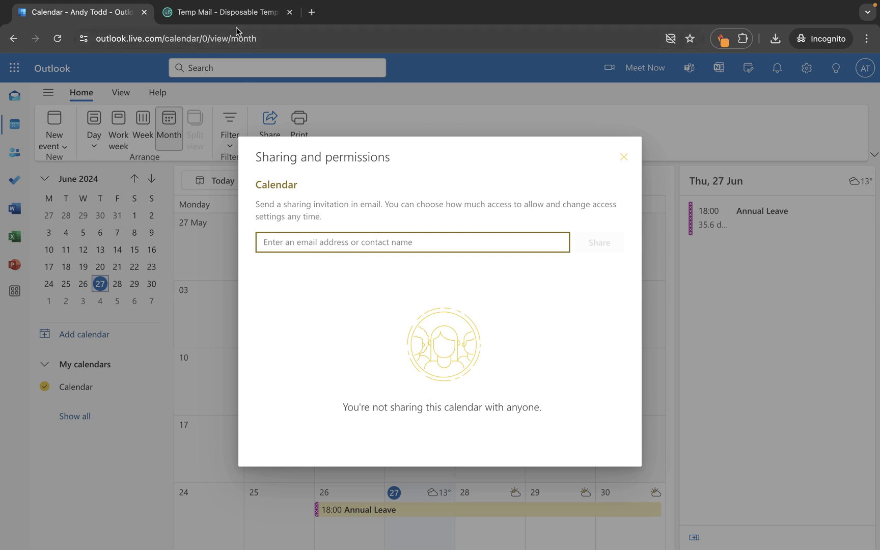
# Copy the Temp Mail address and add it as the Calendar sharing recipient.
pyautogui.click(231, 14)
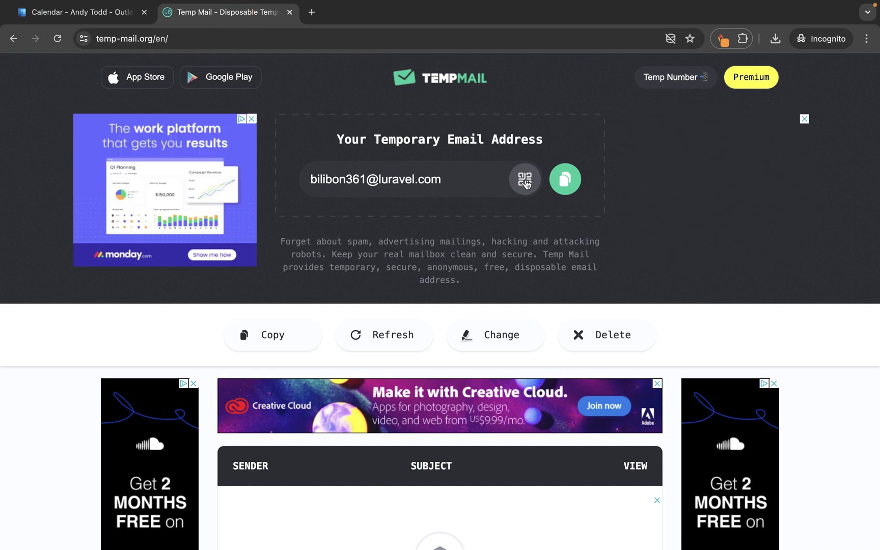
pyautogui.click(565, 178)
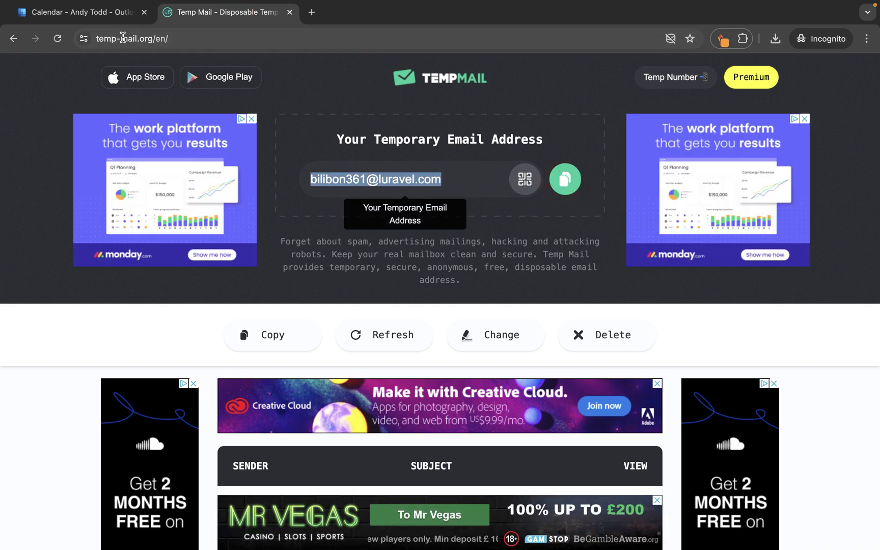
pyautogui.click(117, 12)
pyautogui.press('super+v')
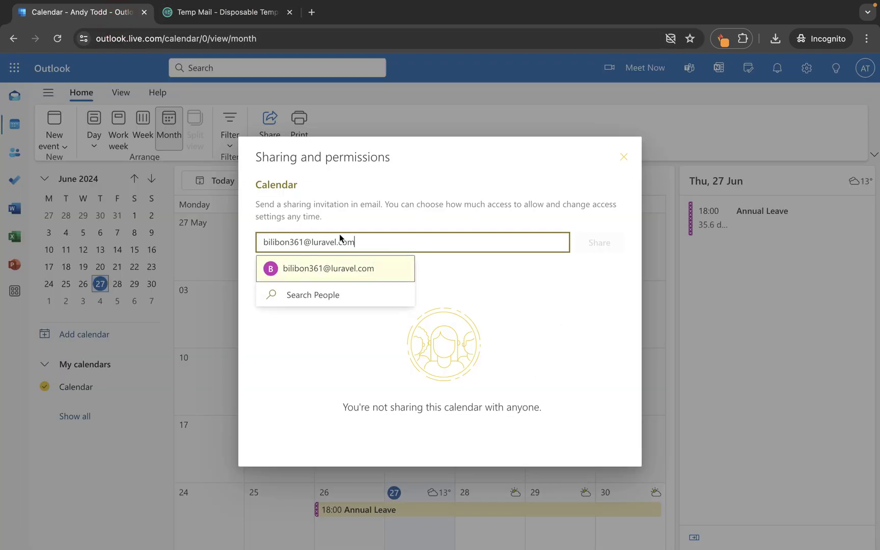
pyautogui.click(330, 266)
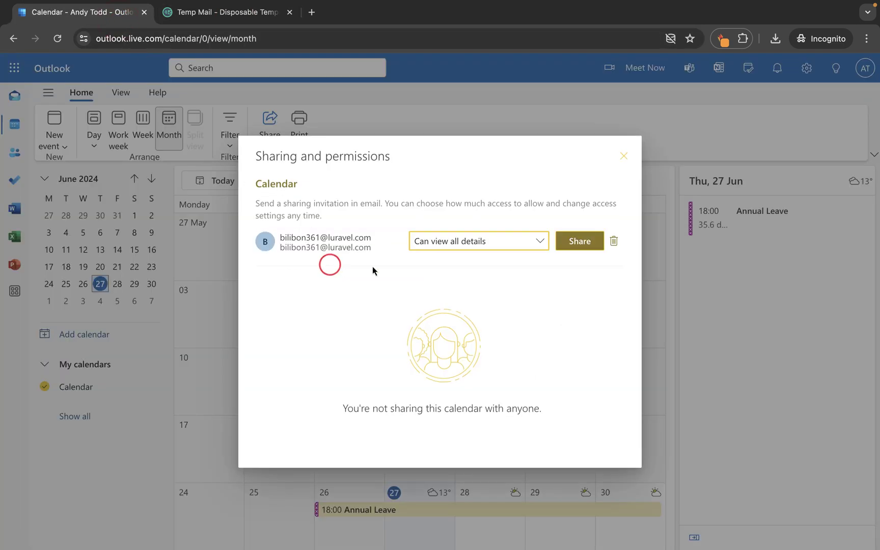
# Keep the recipient's permission at Can view all details and send the sharing invitation.
pyautogui.click(458, 245)
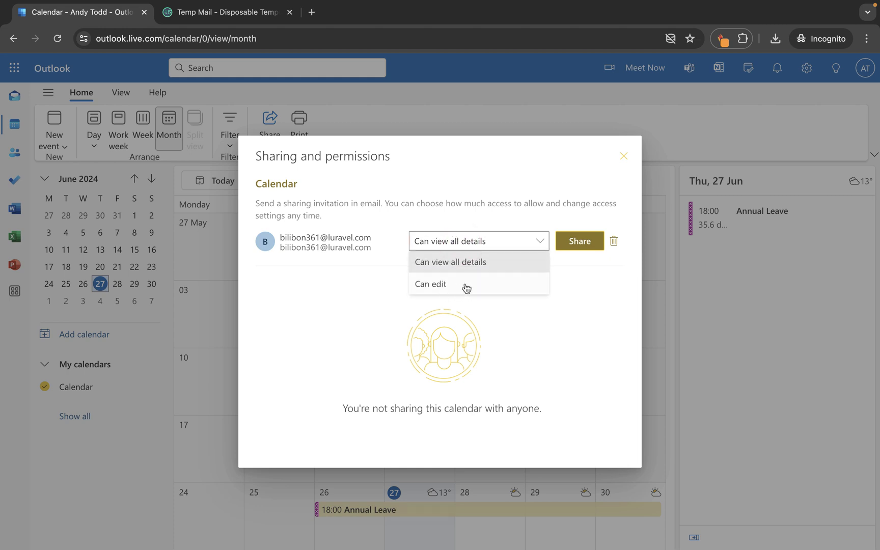
pyautogui.click(483, 265)
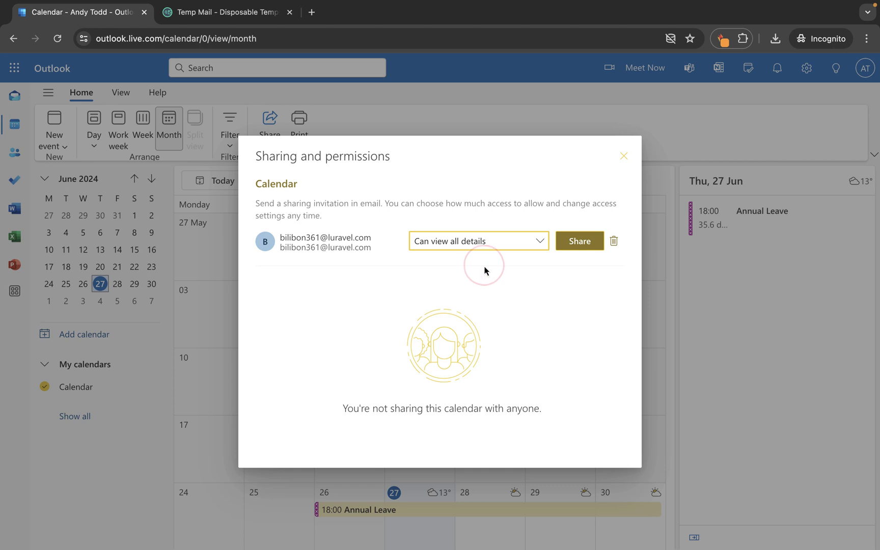
pyautogui.click(581, 247)
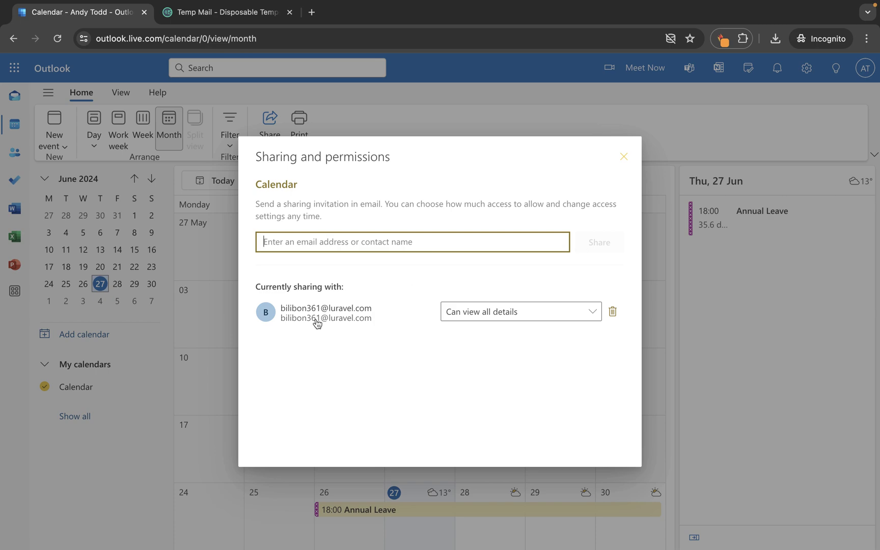
# Open the 'You're invited to share this calendar' email in the Temp Mail inbox.
pyautogui.moveTo(289, 315)
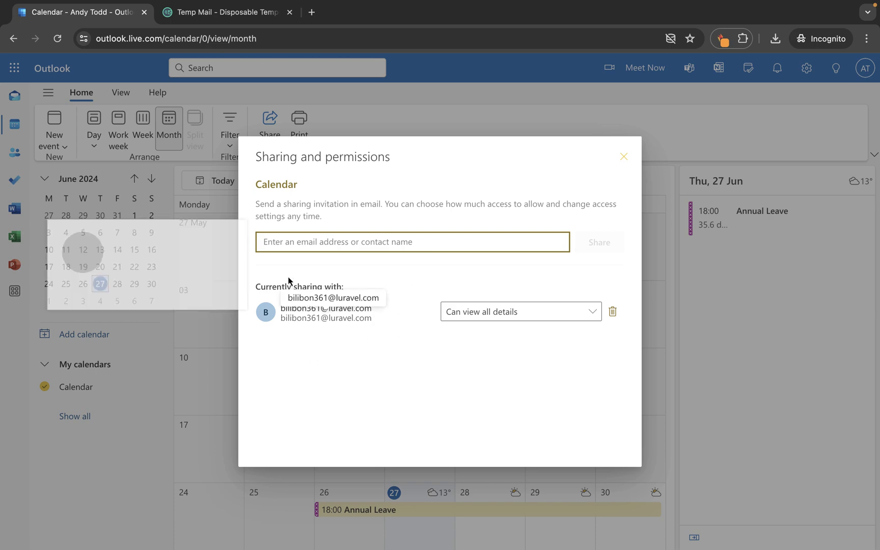
pyautogui.click(239, 22)
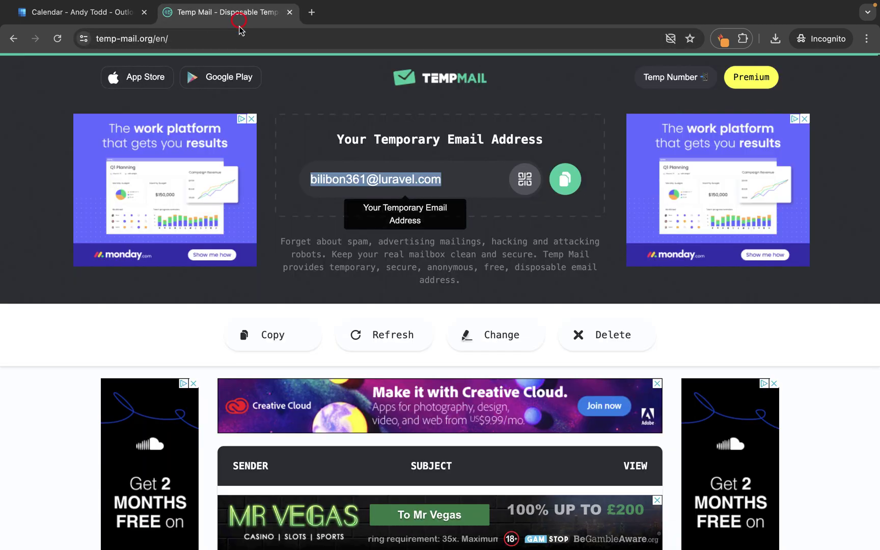
pyautogui.scroll(-5, 361, 408)
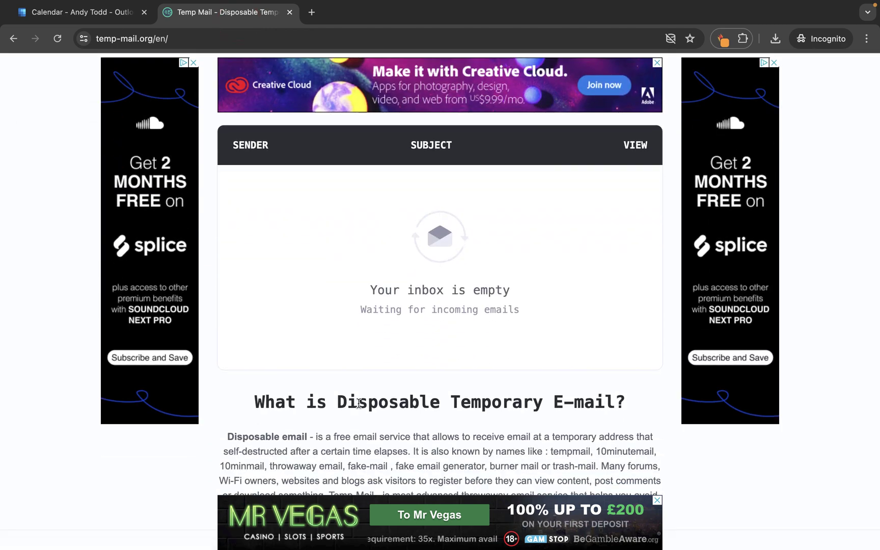
pyautogui.scroll(1, 359, 408)
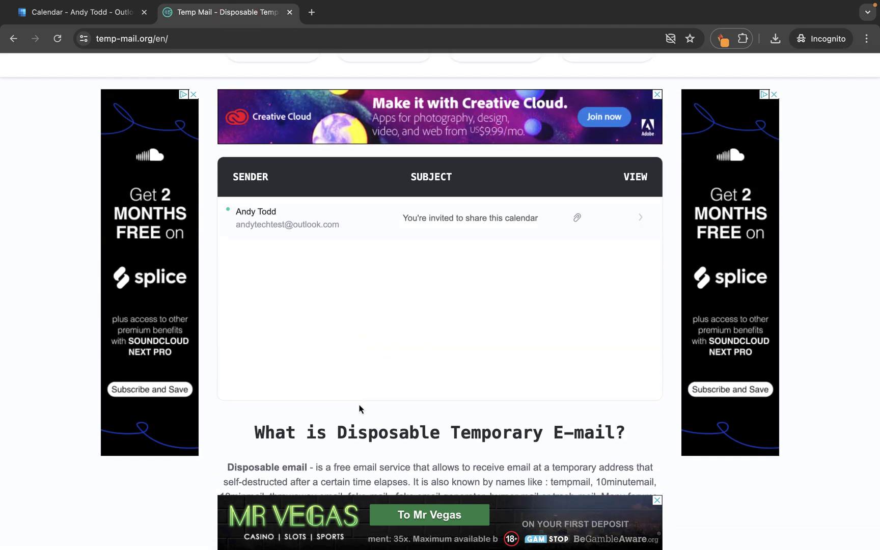
pyautogui.click(371, 232)
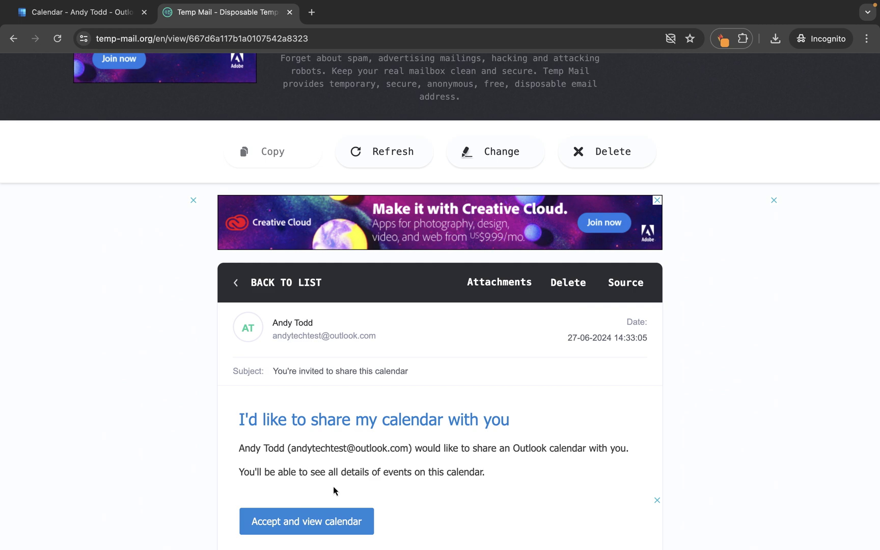
# Change the shared address's calendar permission from Can view all details to Can edit.
pyautogui.click(102, 20)
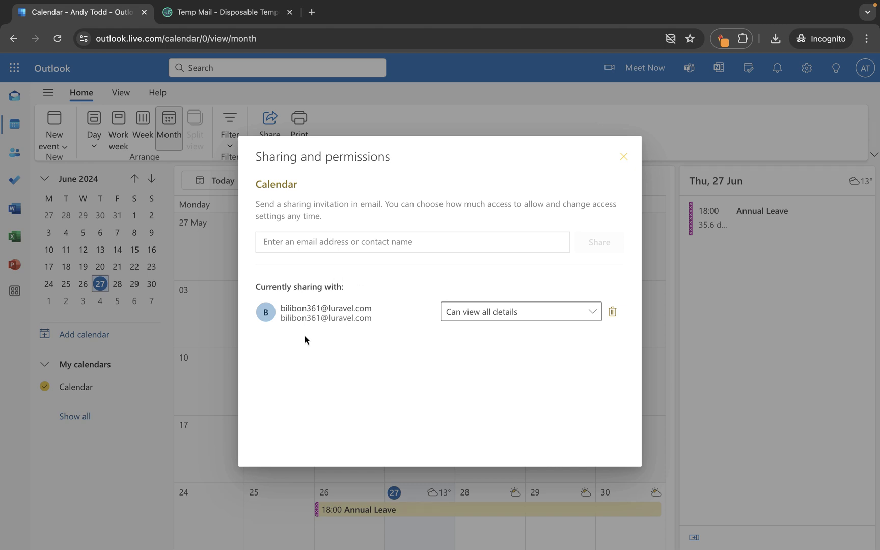
pyautogui.moveTo(330, 312)
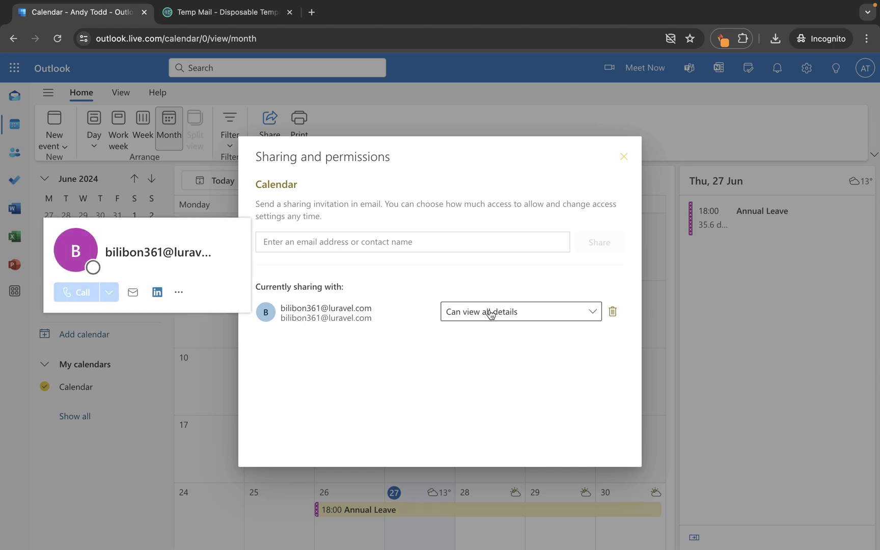
pyautogui.click(526, 314)
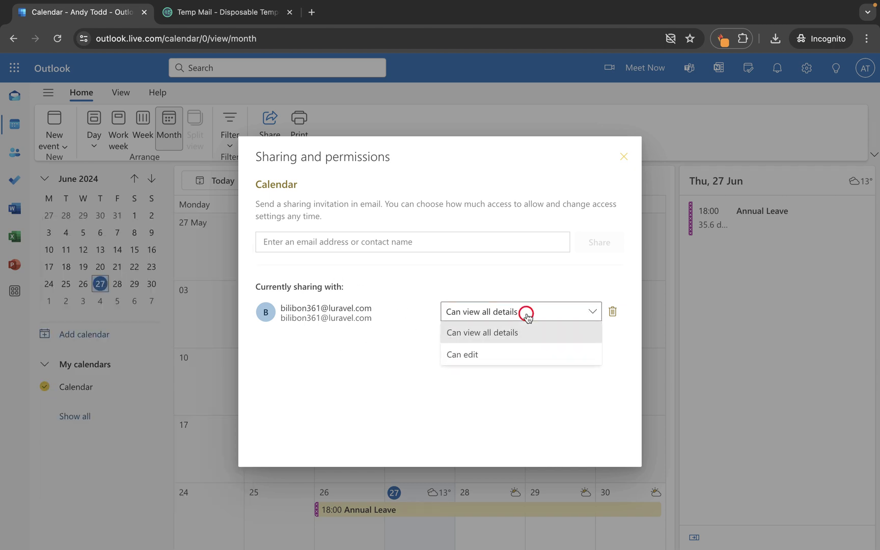
pyautogui.click(470, 360)
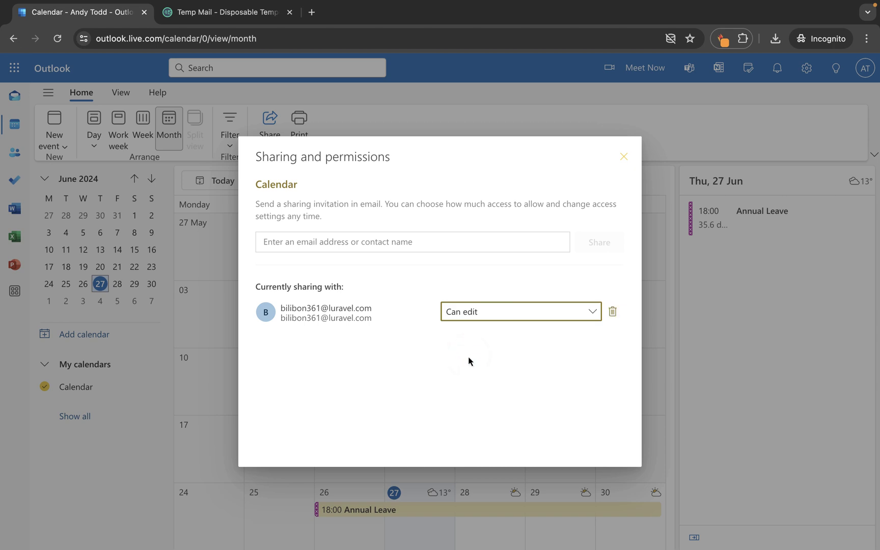
# Read the 'I've changed permissions on a shared calendar' email in Temp Mail, then return to Outlook's sharing dialog.
pyautogui.click(208, 25)
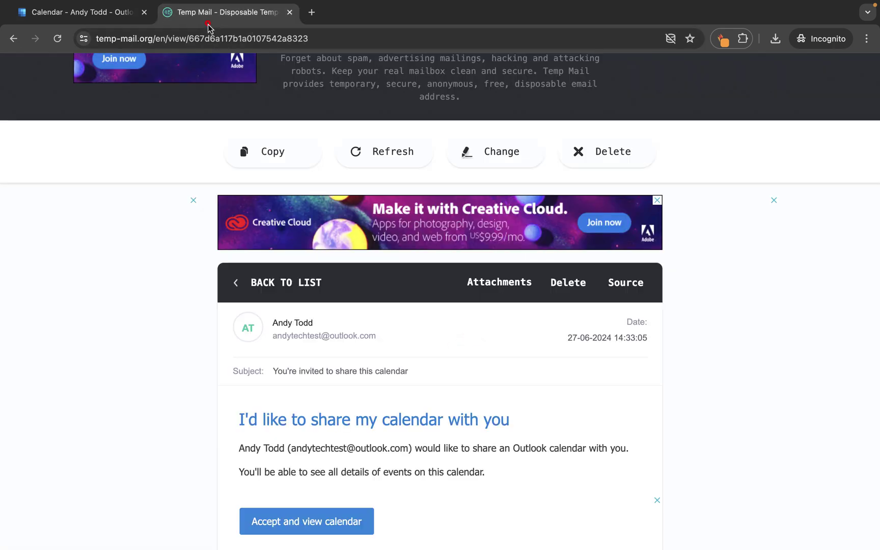
pyautogui.click(235, 283)
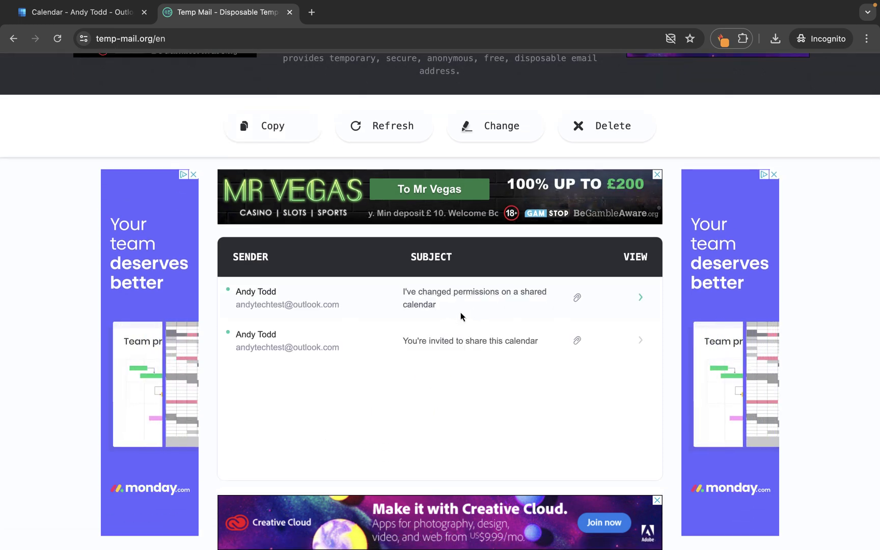
pyautogui.click(516, 317)
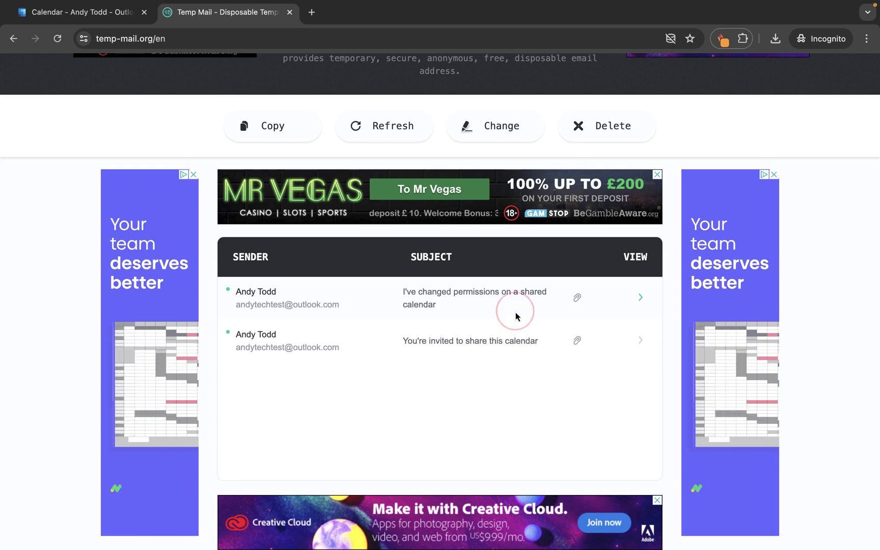
pyautogui.click(643, 298)
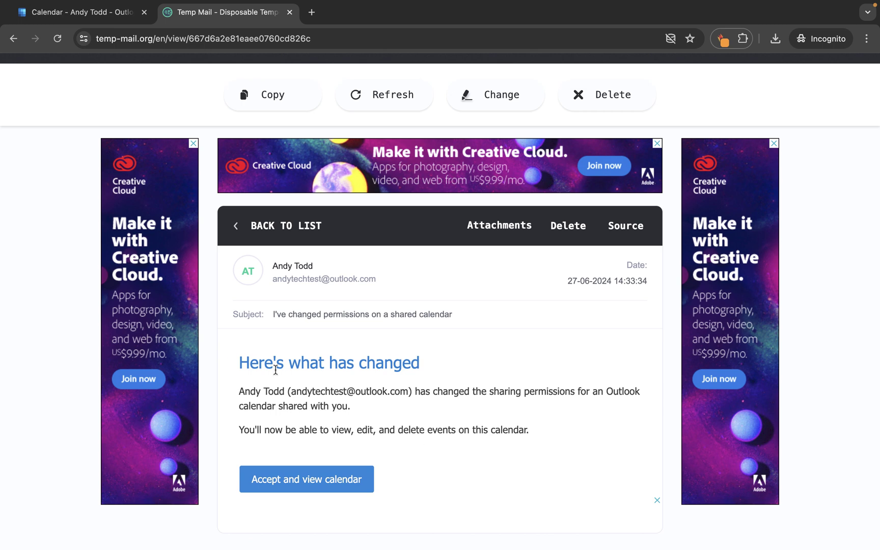
pyautogui.click(88, 21)
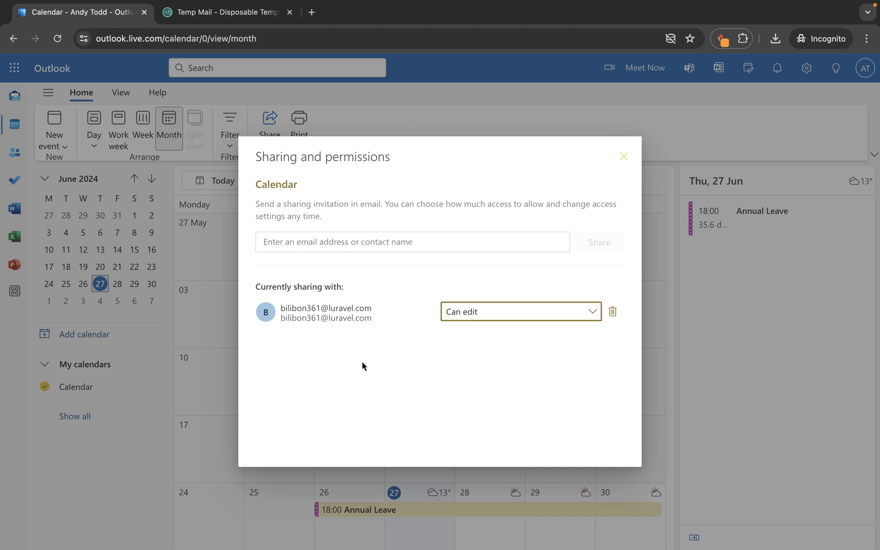
# Remove the shared address from the Calendar with the trash icon.
pyautogui.click(613, 312)
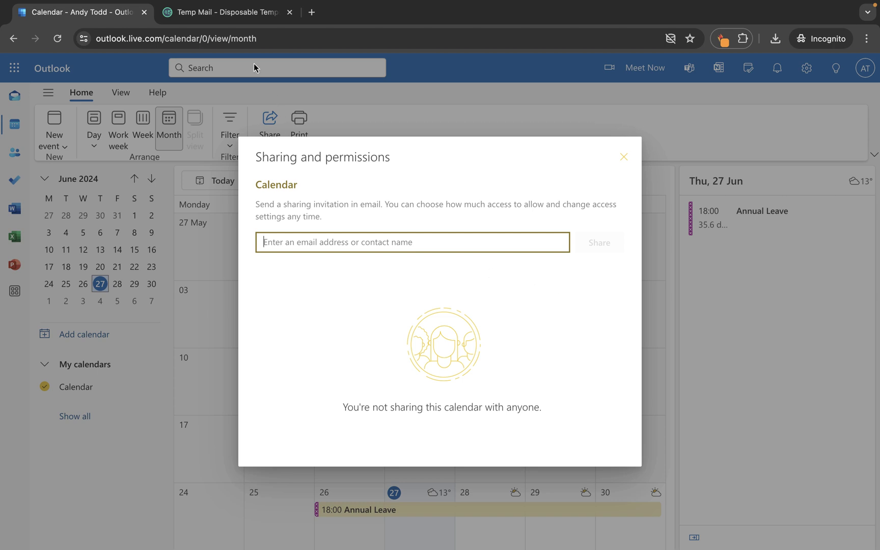
pyautogui.click(247, 24)
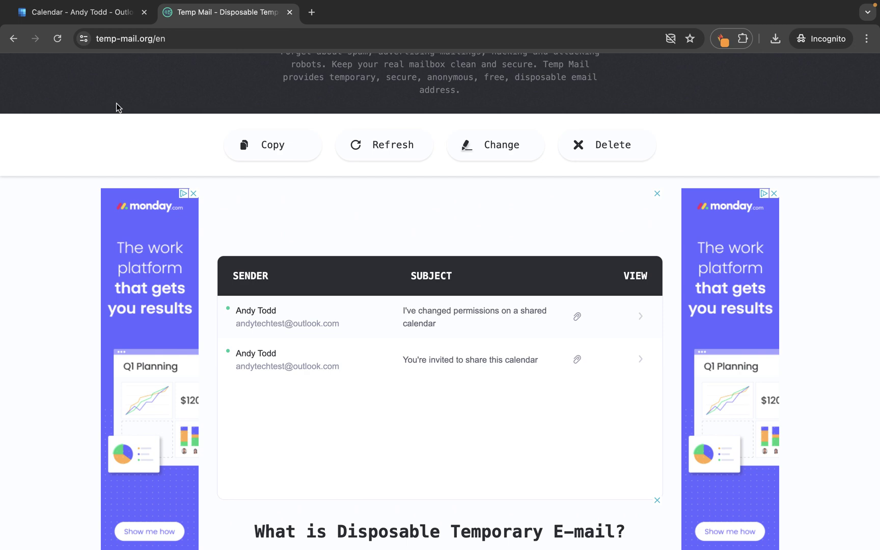
# Close Sharing and permissions and right-click Calendar under My calendars to show its options.
pyautogui.click(97, 21)
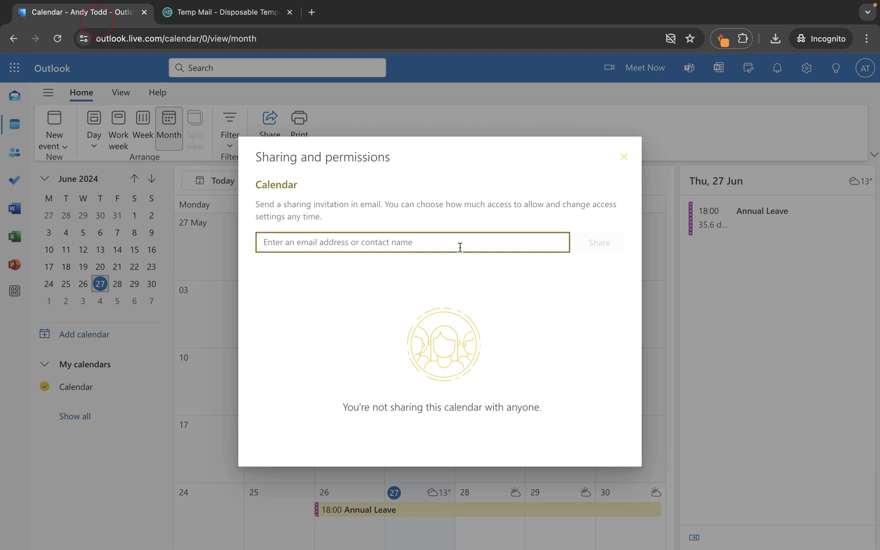
pyautogui.click(624, 158)
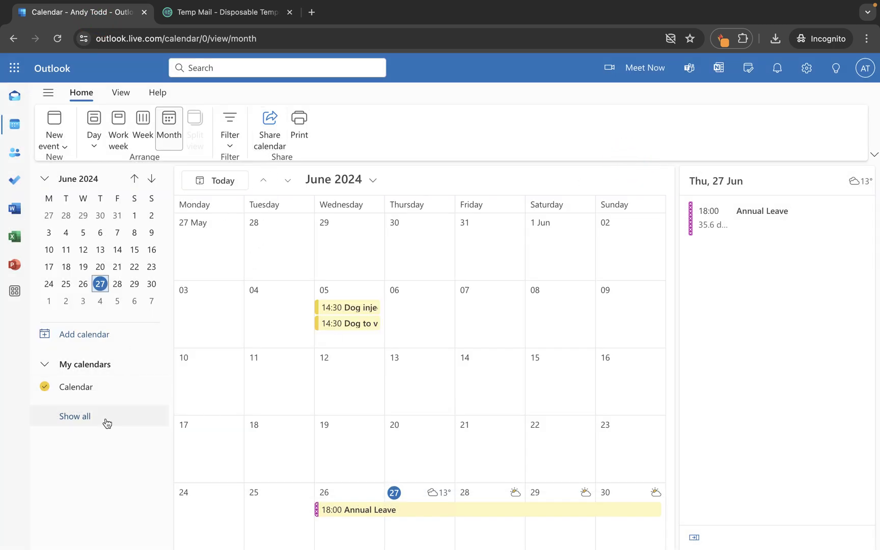
pyautogui.rightClick(109, 387)
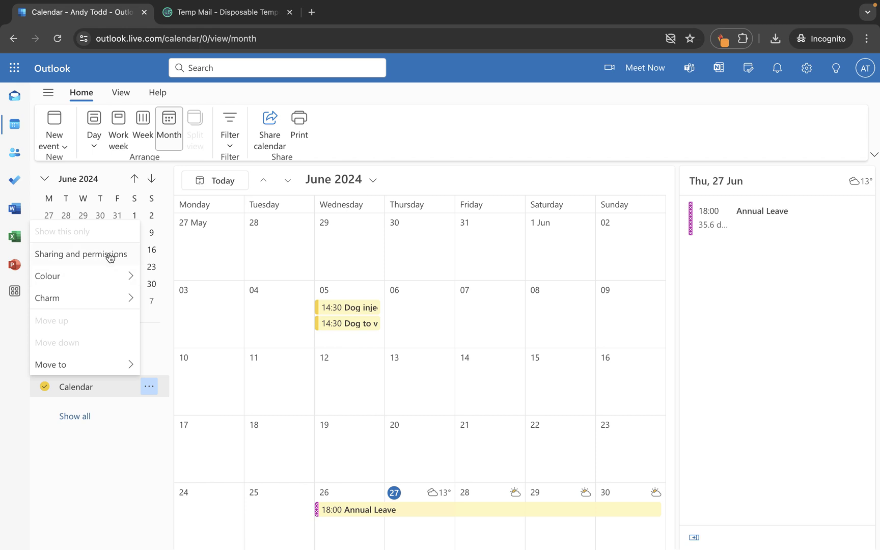